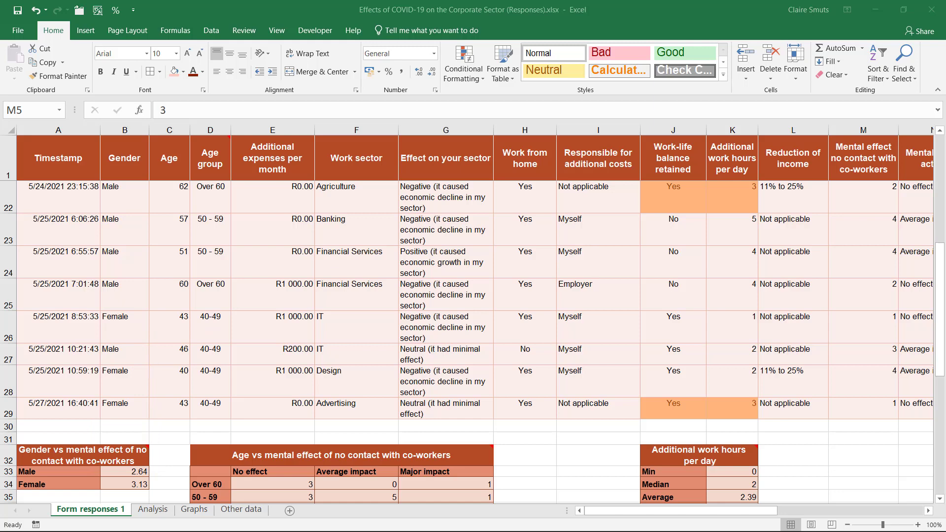
Step: Switch to AssessmentRubric_Grade12_PAT2022.xlsx on the Phase 2 sheet's Spreadsheet – Graphs criteria
key("alt+Tab")
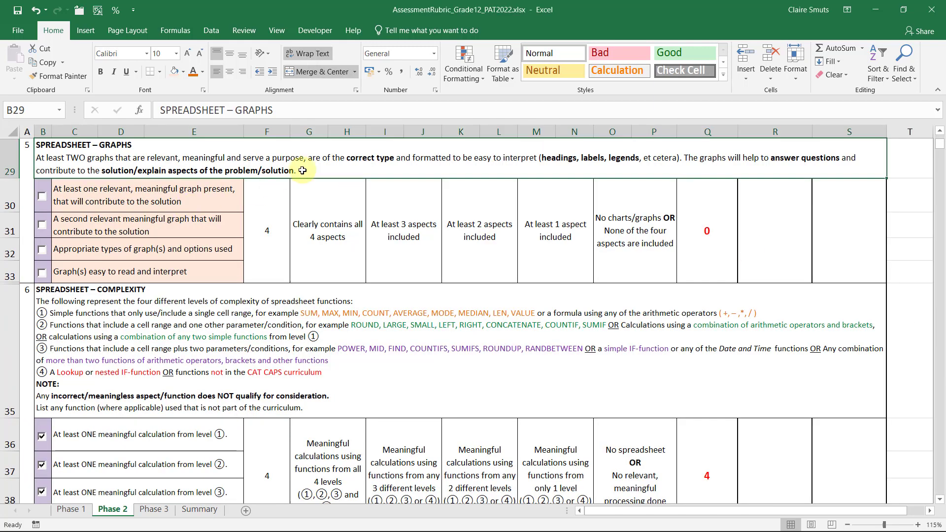
Step: Bold the words 'serve a purpose' in the graphs criterion text in cell B29
double_click(226, 157)
left_click_drag(243, 157, 304, 157)
left_click(311, 138)
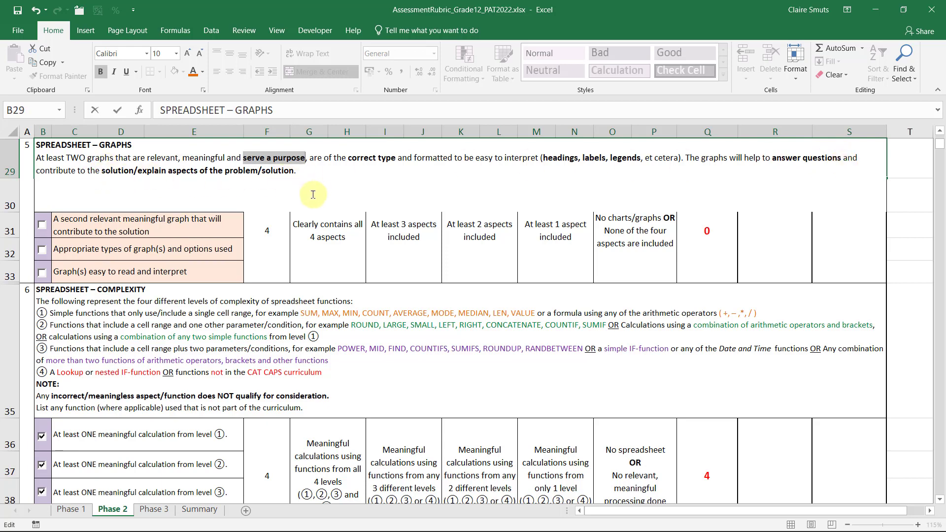
left_click(267, 225)
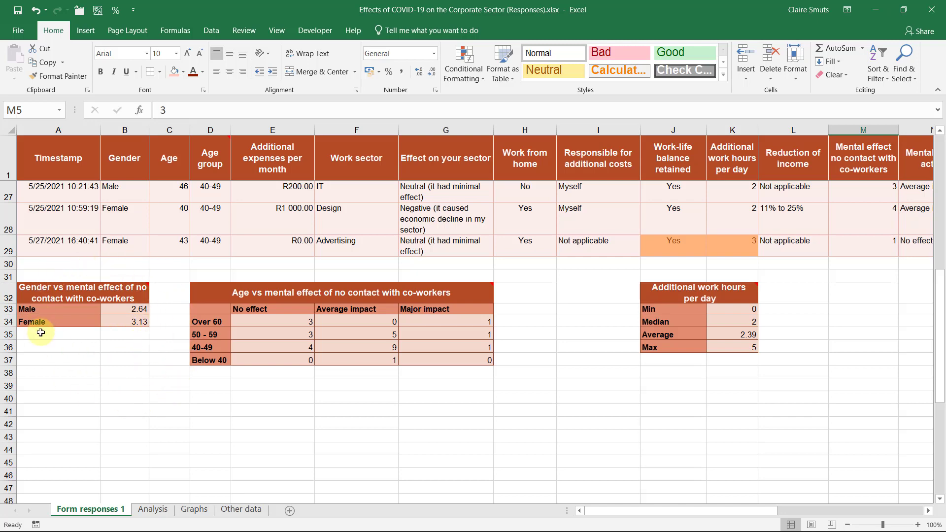
Step: Turn on data labels for the Gender and Age vs mental effect bar charts
scroll(76, 355, "down", 5)
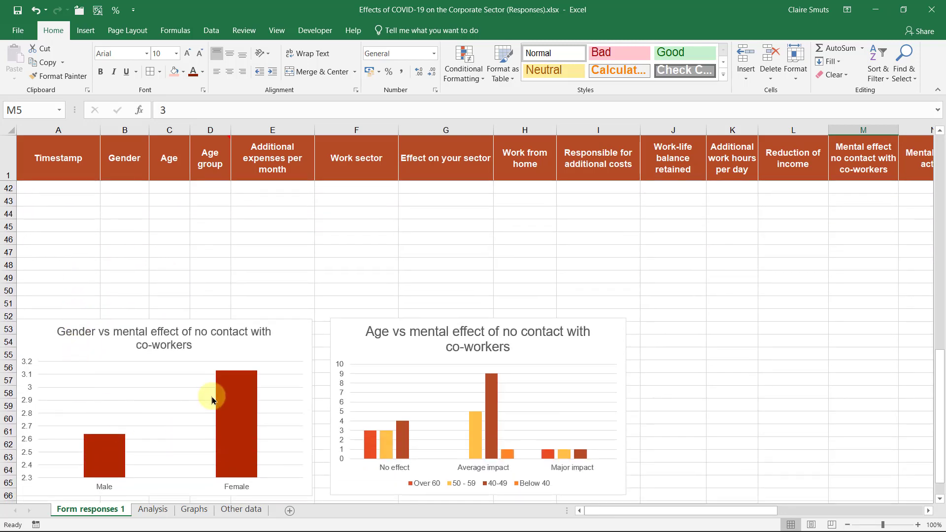
scroll(211, 400, "down", 2)
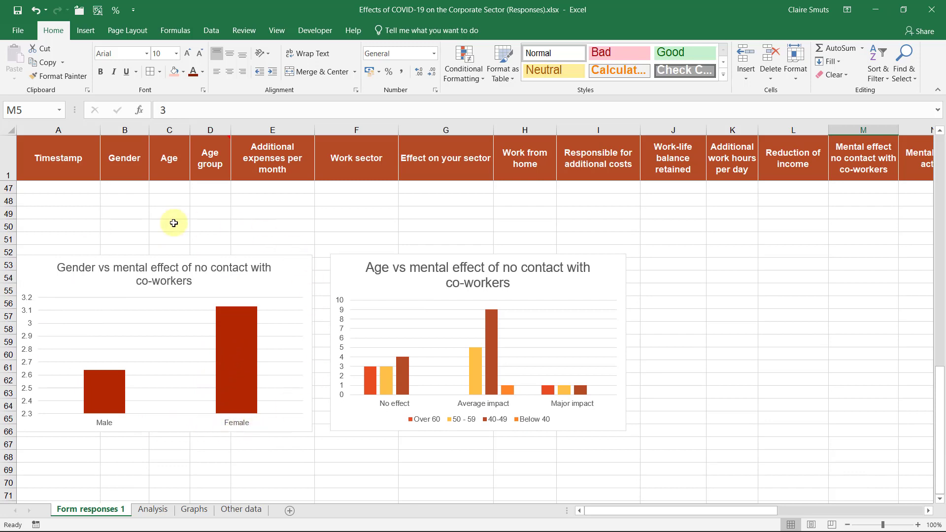
left_click(288, 277)
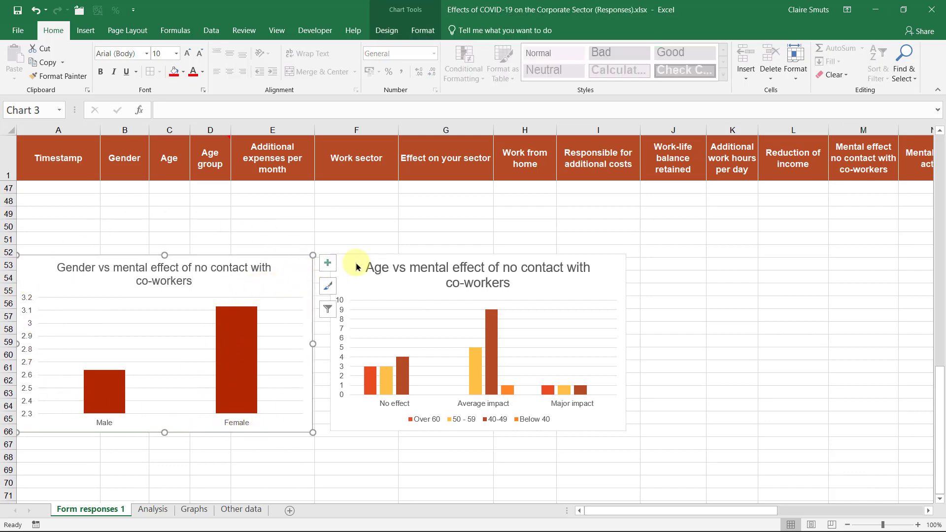
left_click(328, 263)
left_click(355, 316)
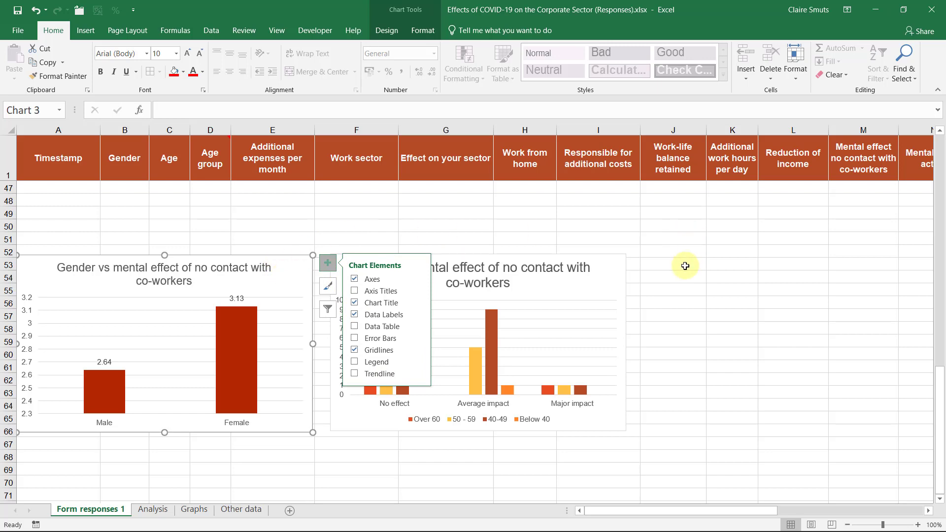
left_click(422, 268)
key("F4")
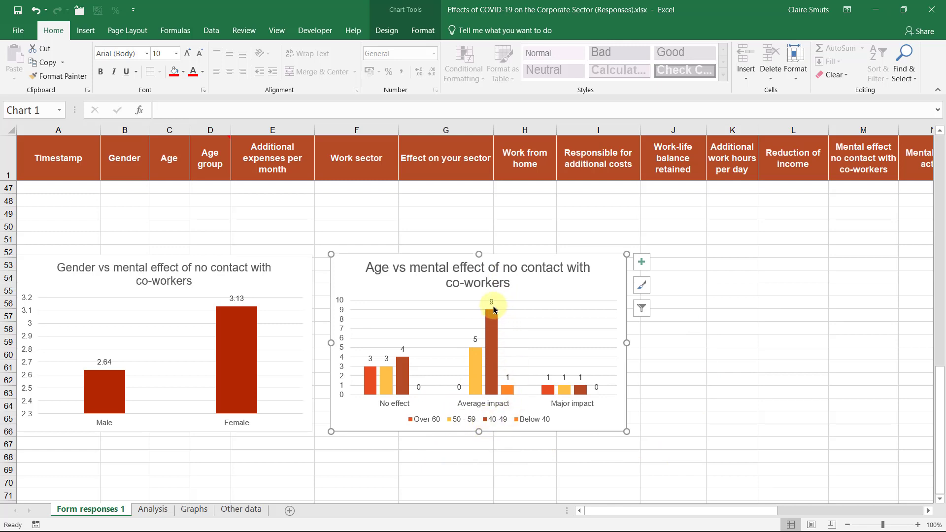
mouse_move(498, 386)
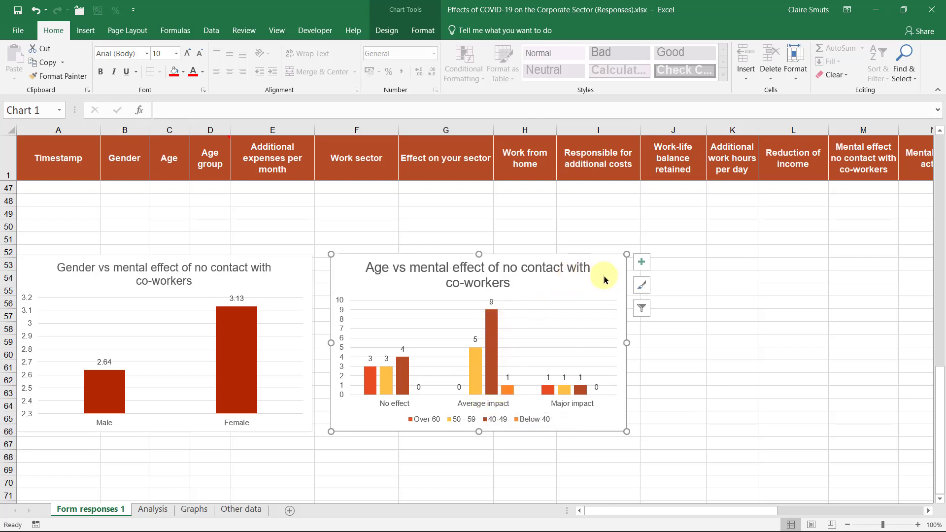
Step: Switch row/column on the Age chart so age groups become categories and impact levels become series
left_click(386, 30)
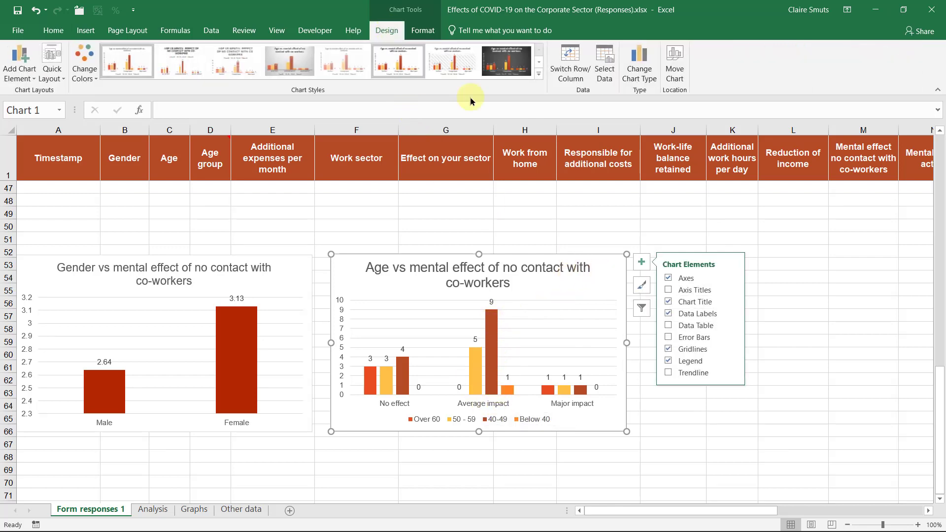
left_click(572, 64)
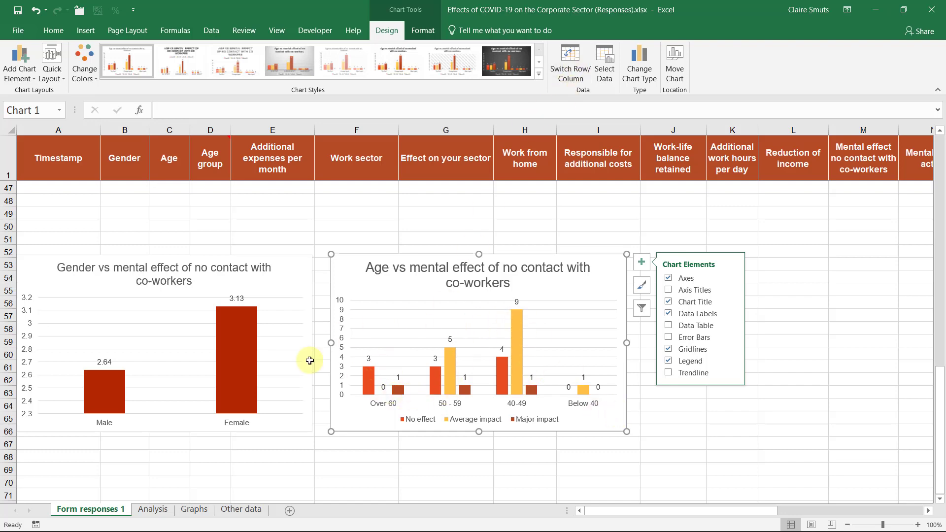
left_click(581, 287)
left_click(676, 222)
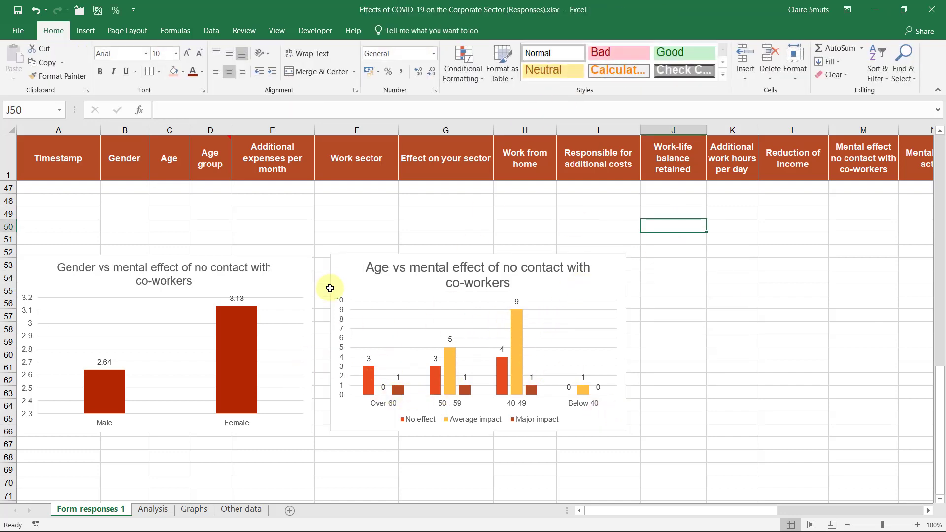
scroll(327, 285, "up", 5)
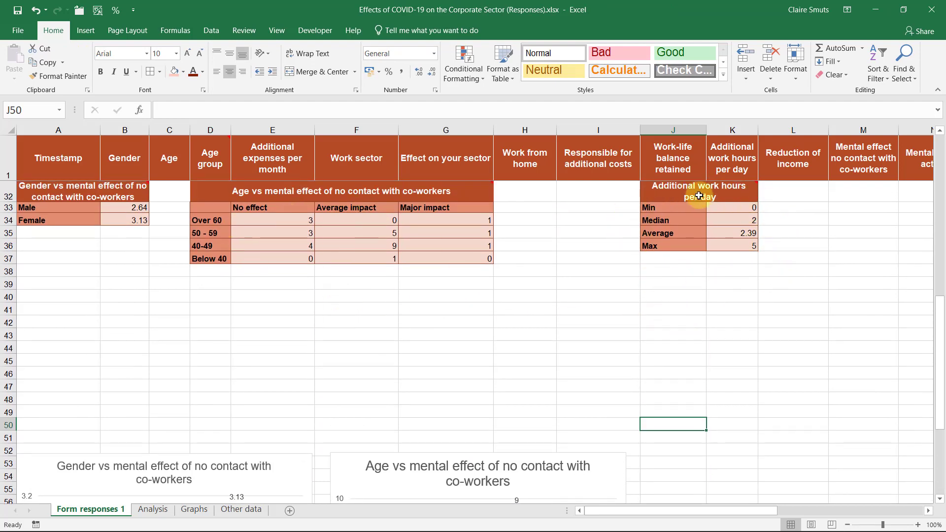
left_click_drag(737, 511, 835, 513)
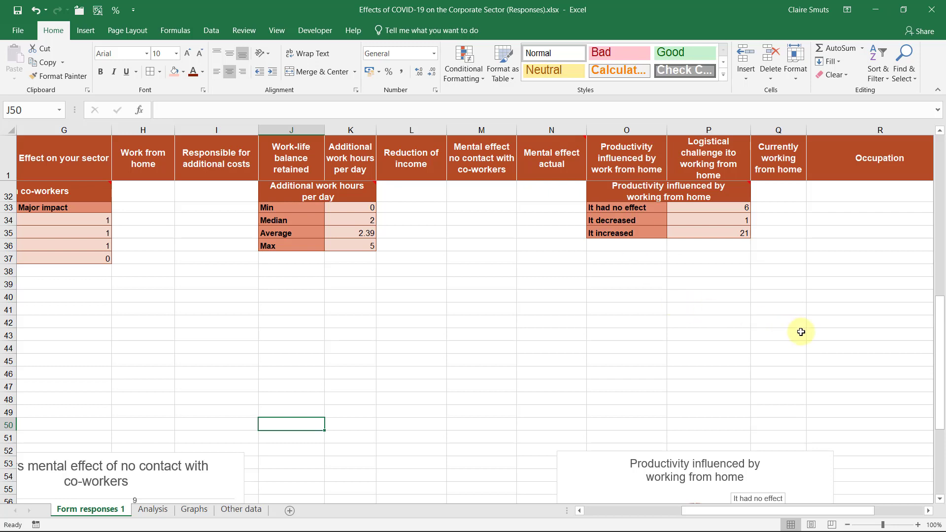
scroll(800, 330, "down", 3)
scroll(847, 419, "down", 2)
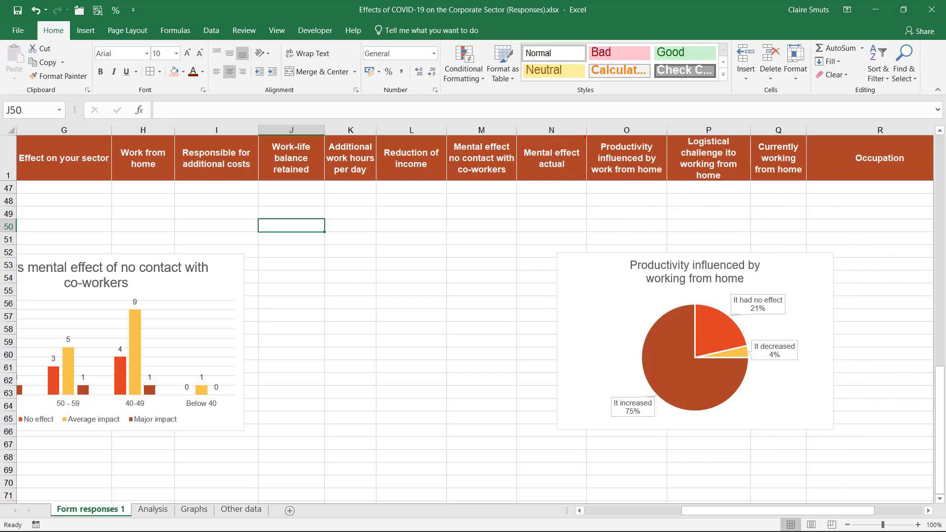
Step: Bring up FIX YOUR GRAPHS.pdf in Acrobat and page through to page 3 on pie chart labels
key("alt+Tab")
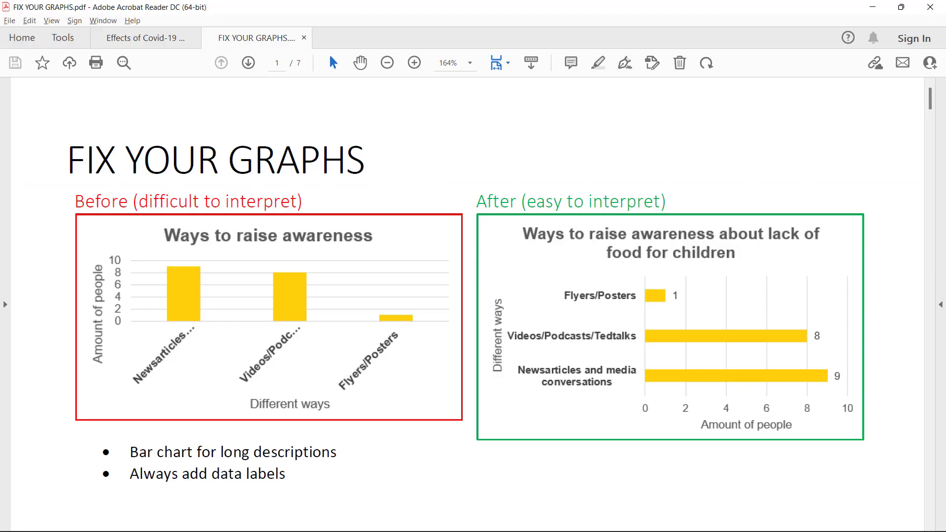
scroll(843, 308, "down", 1)
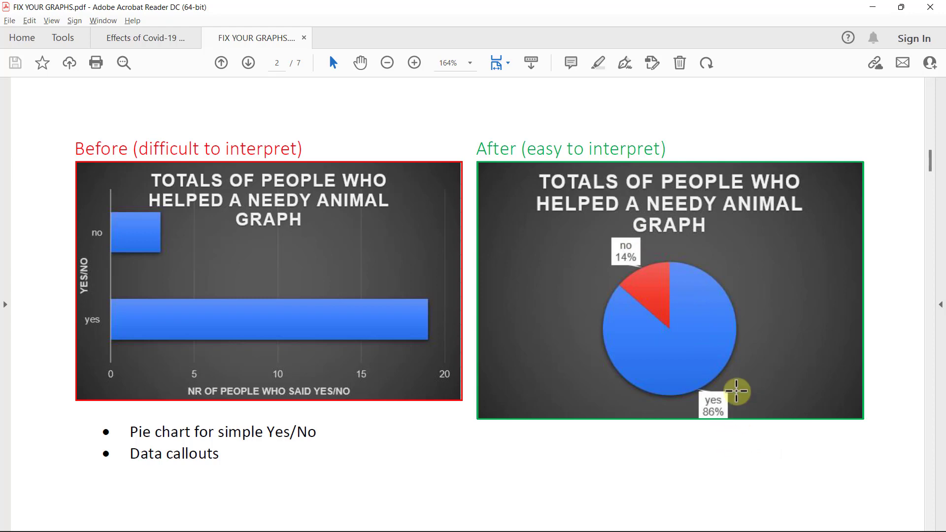
key("Right")
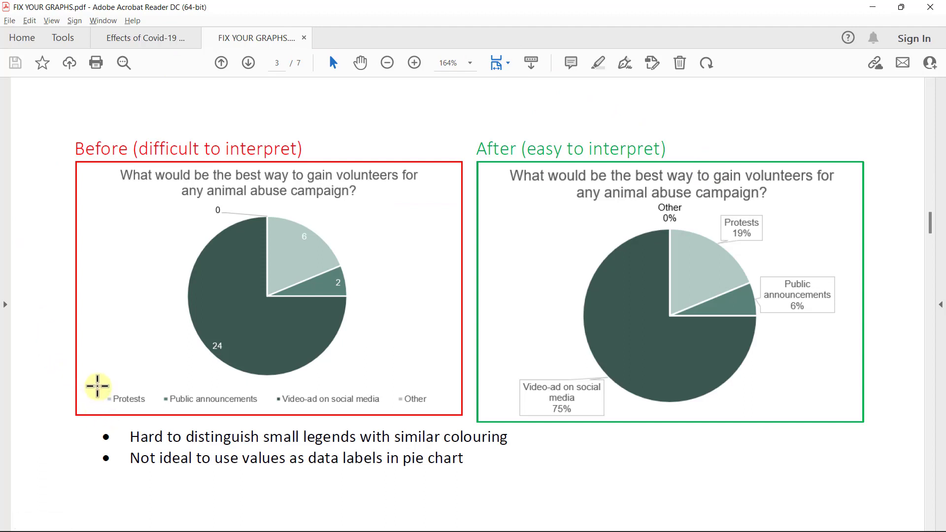
Step: Examine the left chart's legend on page 3, then scroll to page 4's gang-recruitment pie charts
left_click_drag(97, 386, 440, 408)
left_click(392, 368)
left_click(367, 400)
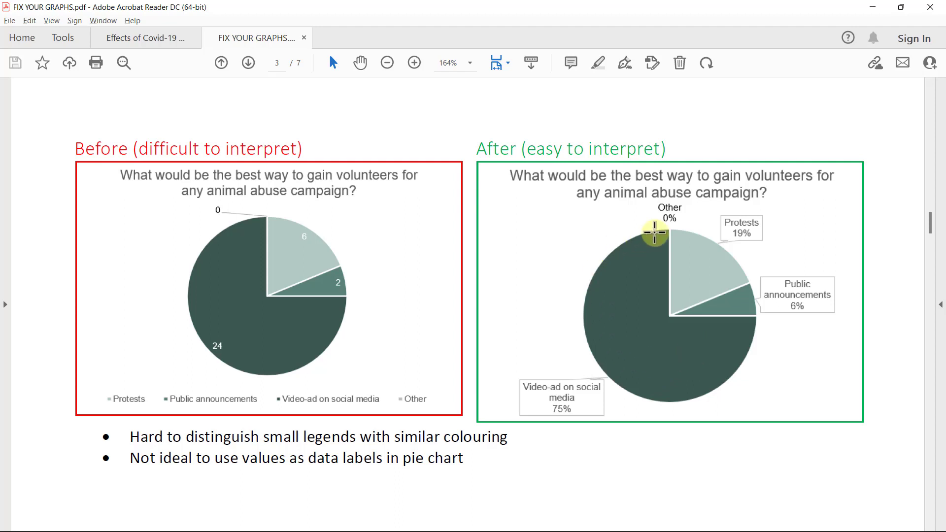
scroll(488, 106, "down", 1)
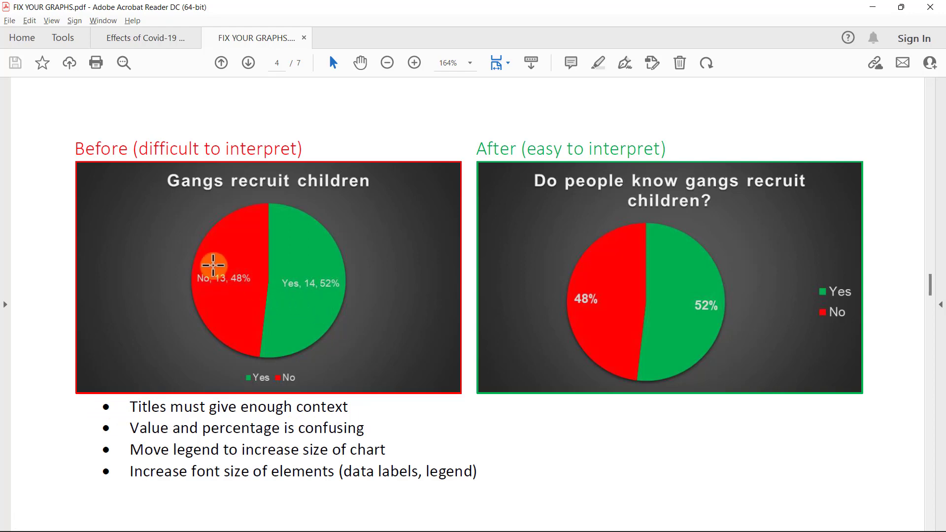
mouse_move(213, 269)
left_mouse_down()
mouse_move(231, 292)
mouse_move(249, 286)
mouse_move(227, 265)
left_mouse_up()
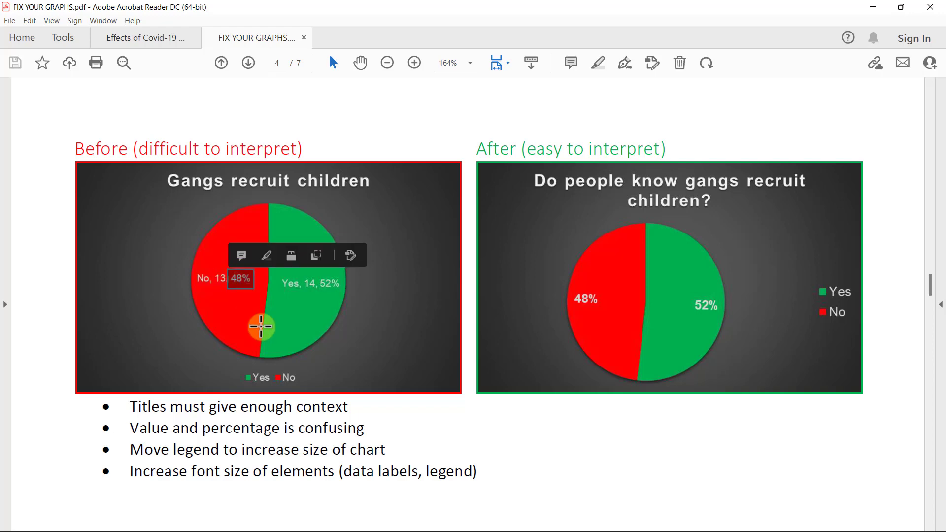
left_click(247, 284)
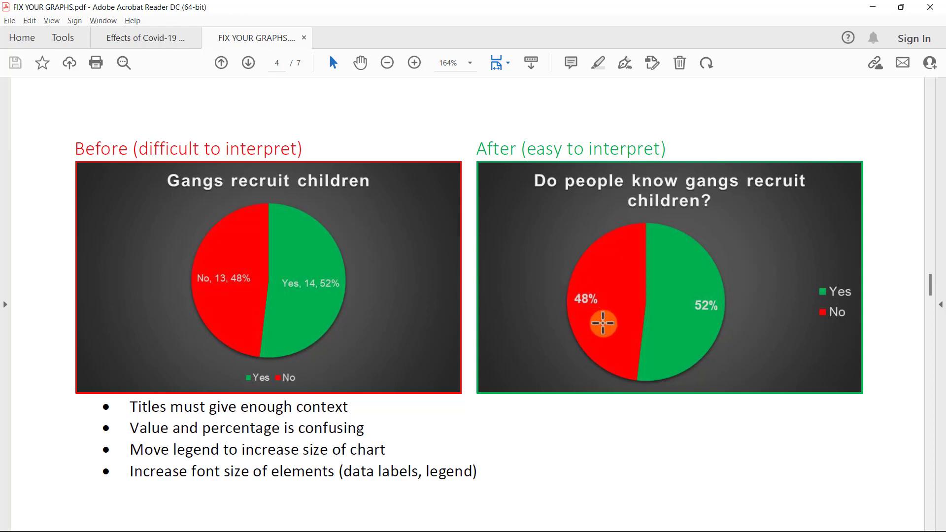
left_click(238, 380)
left_click_drag(235, 362, 308, 383)
left_click(672, 372)
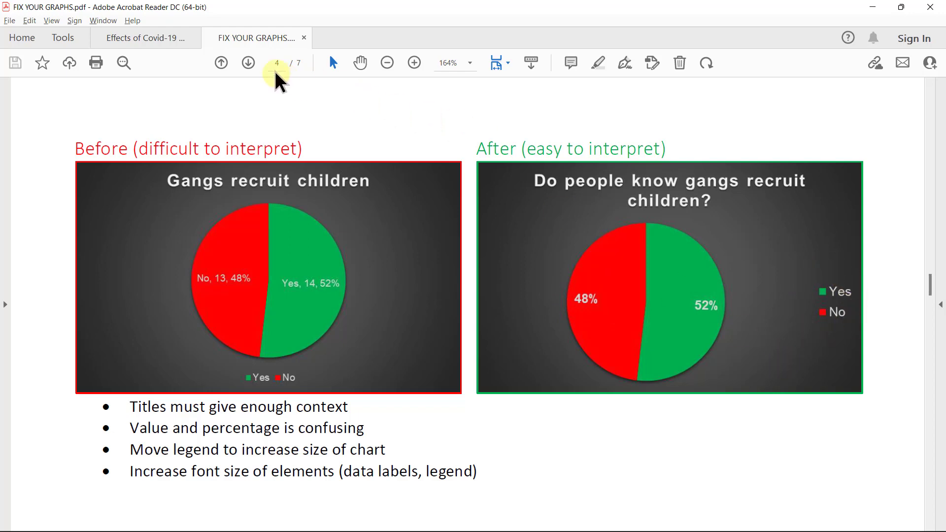
Step: Page past the page 5 natural-disaster column chart to page 6 on disabled-children awareness
left_click(247, 63)
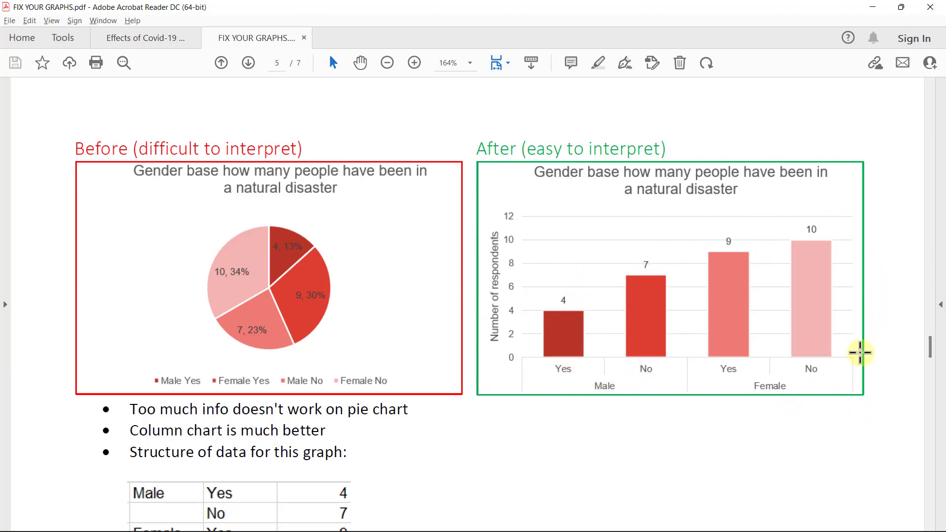
scroll(747, 451, "down", 2)
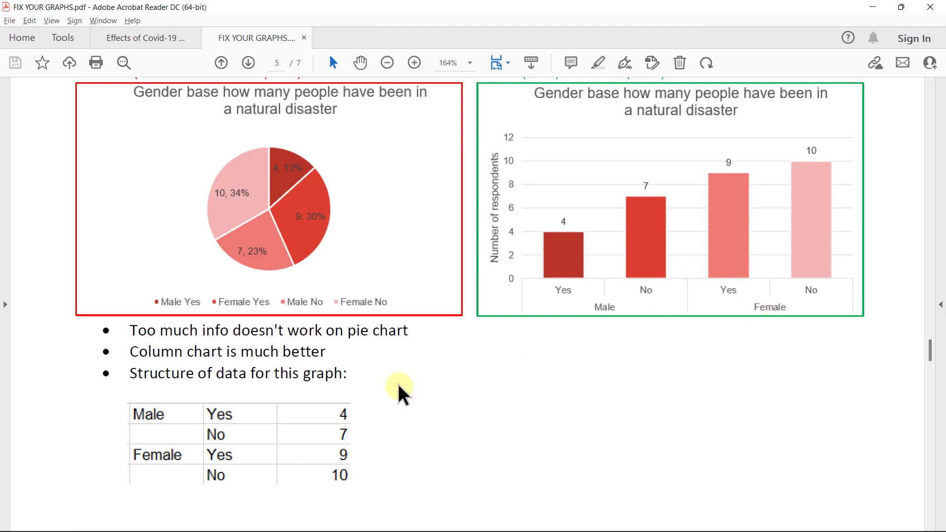
key("Right")
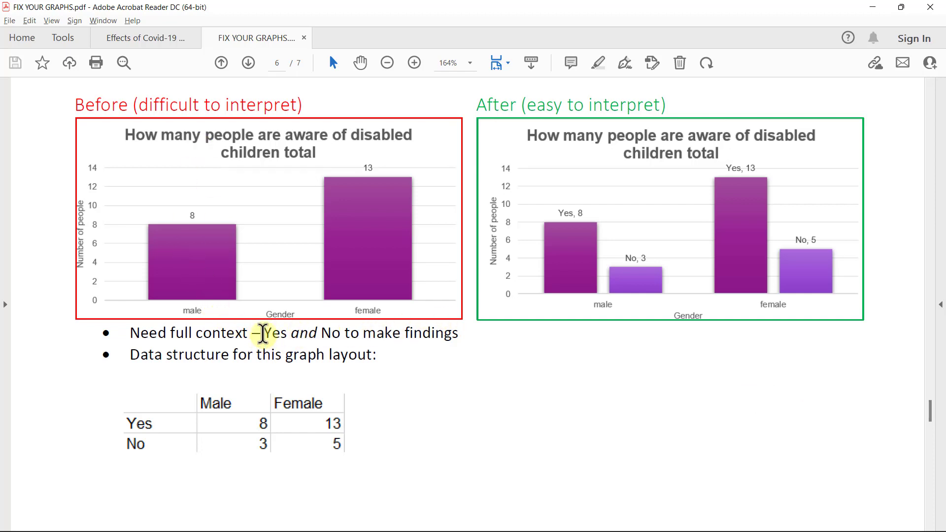
Step: Mark the Yes/No labels and the male Yes value 8 on page 6, then scroll to page 7
left_click_drag(263, 333, 352, 338)
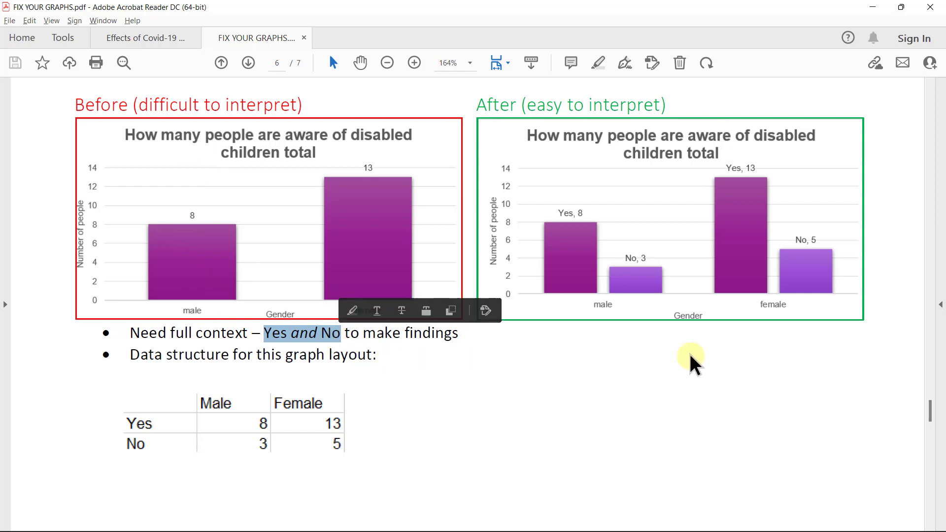
left_click(389, 346)
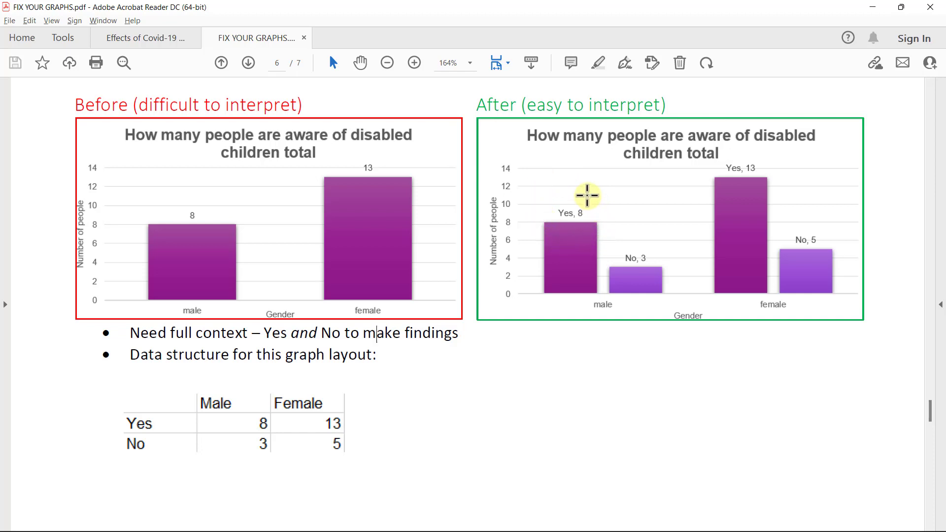
left_click_drag(555, 202, 577, 221)
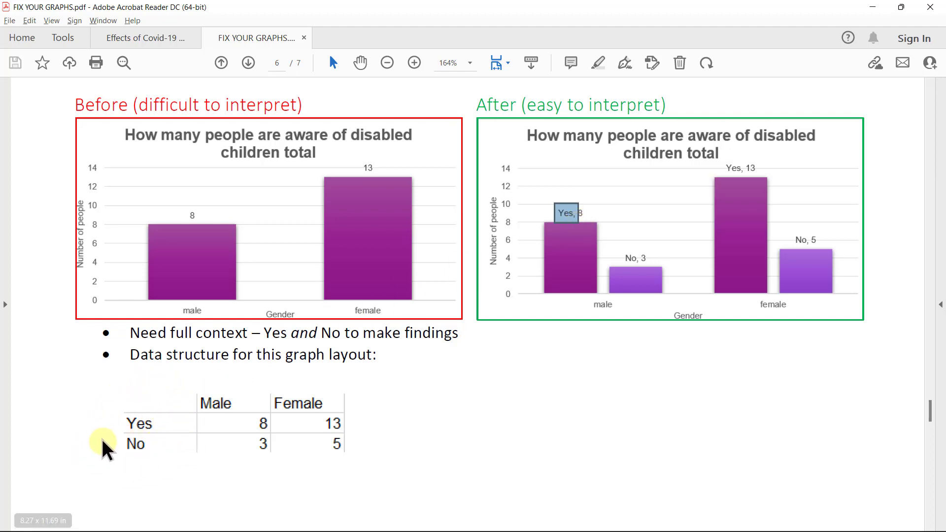
left_click(571, 227)
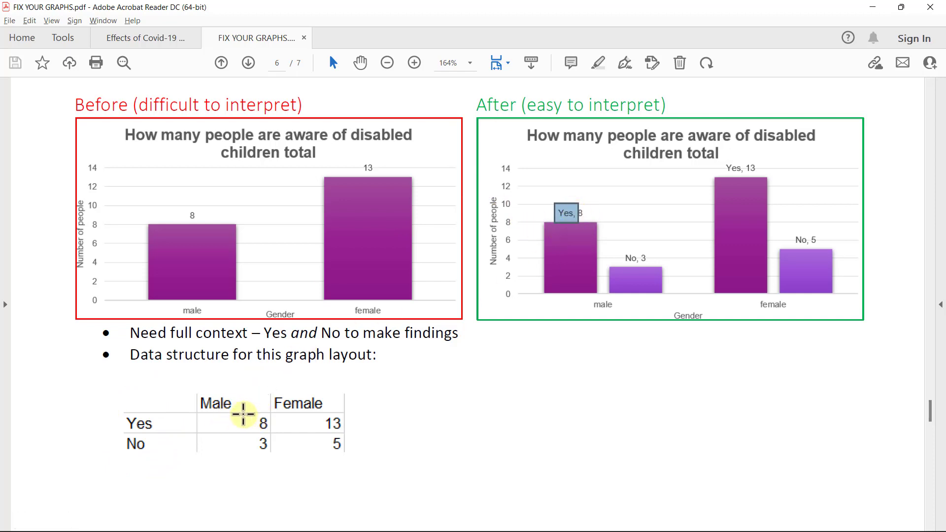
left_click_drag(243, 413, 261, 443)
left_click(554, 427)
scroll(732, 312, "down", 3)
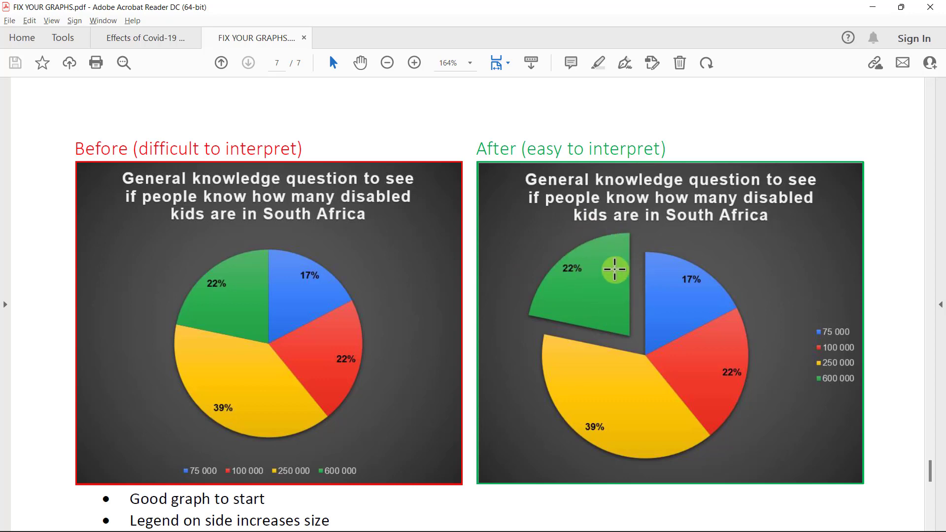
scroll(614, 268, "down", 3)
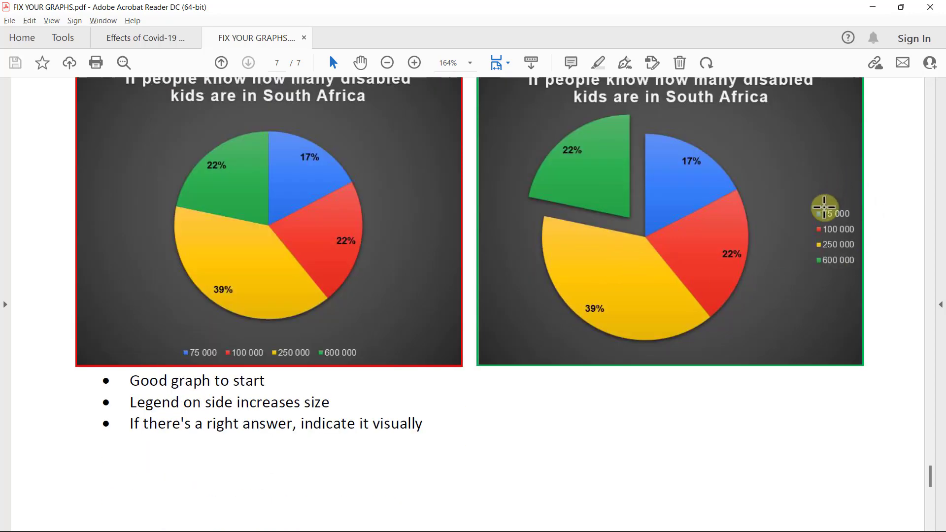
scroll(854, 258, "up", 1)
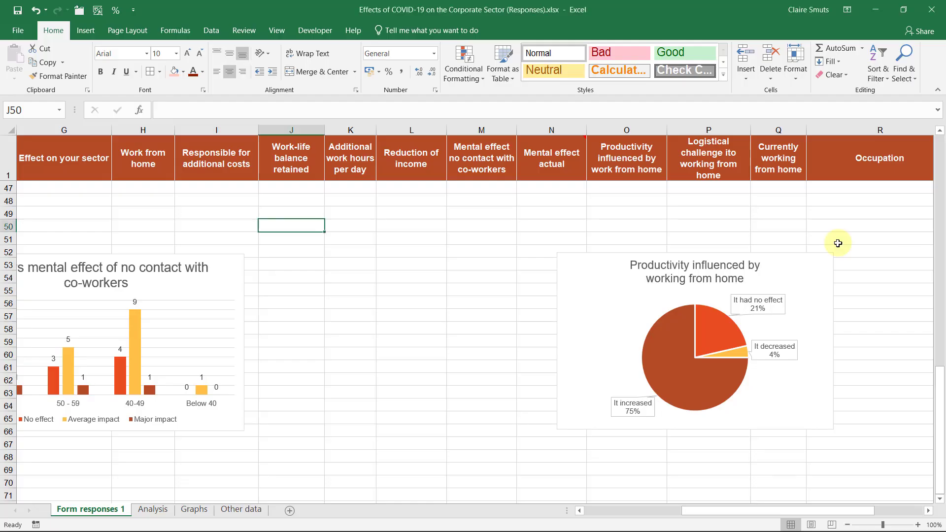
Step: Copy the gender vs mental effect summary table from the Form responses 1 sheet
left_click_drag(714, 511, 600, 518)
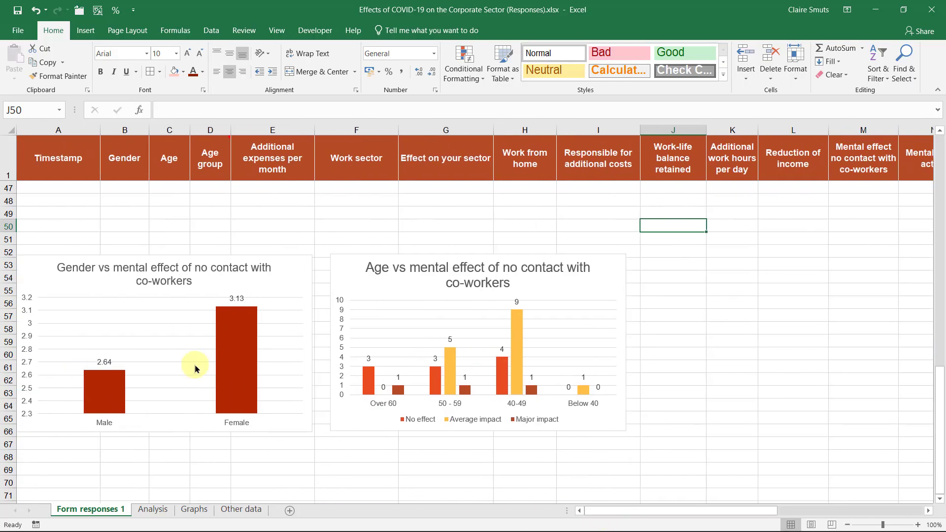
scroll(194, 369, "up", 7)
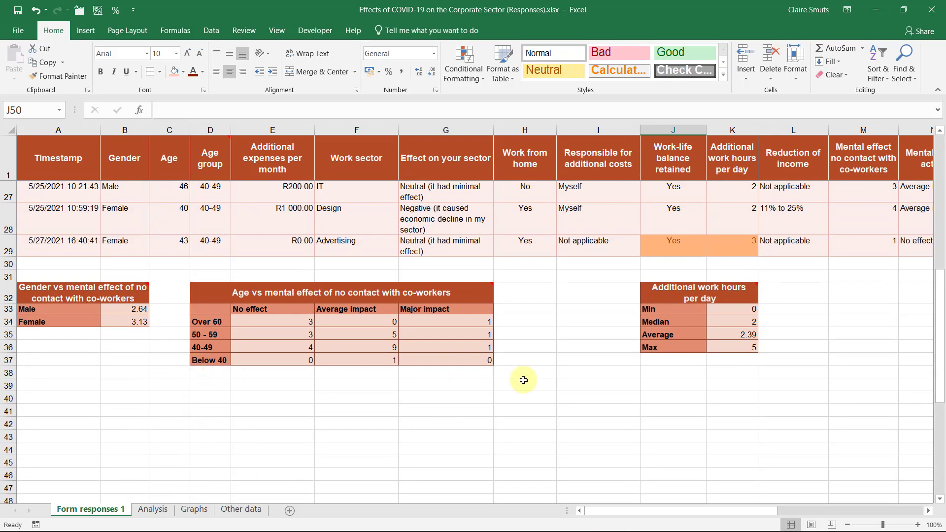
mouse_move(40, 286)
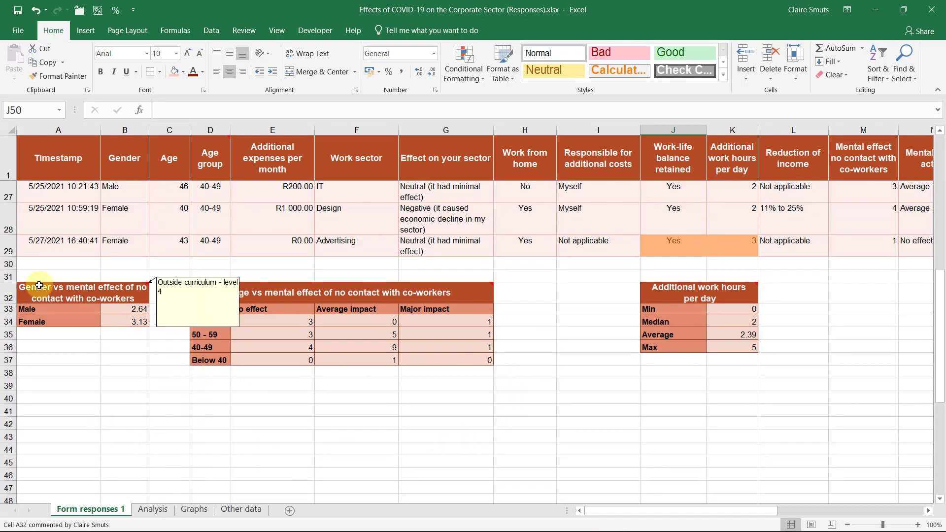
left_click_drag(33, 287, 109, 323)
right_click(69, 306)
left_click(69, 245)
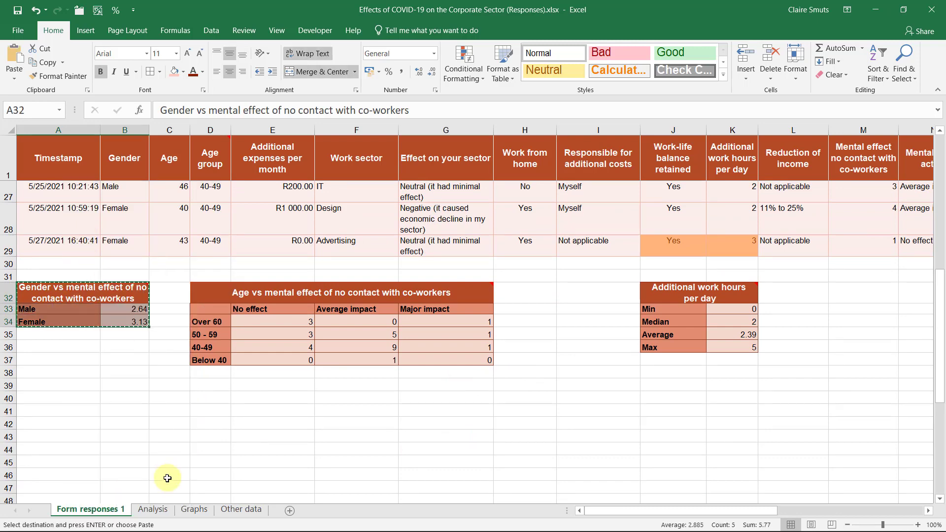
Step: Paste the gender summary table into cell A1 of the Analysis sheet
left_click(152, 509)
left_click(54, 159)
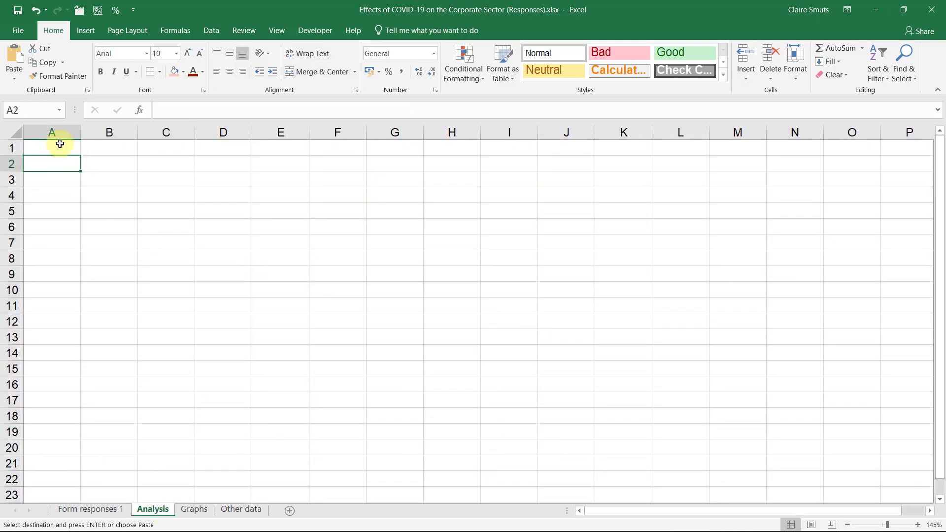
left_click(59, 143)
type("v")
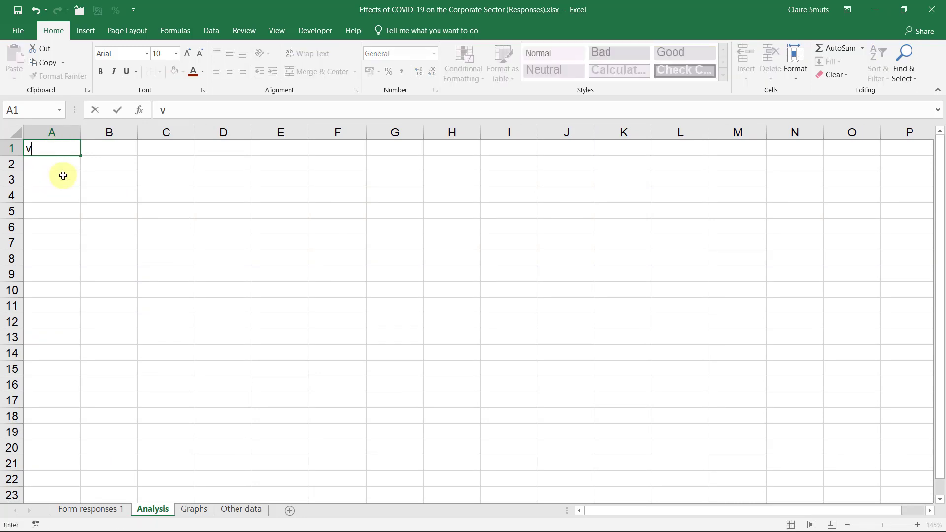
left_click(63, 175)
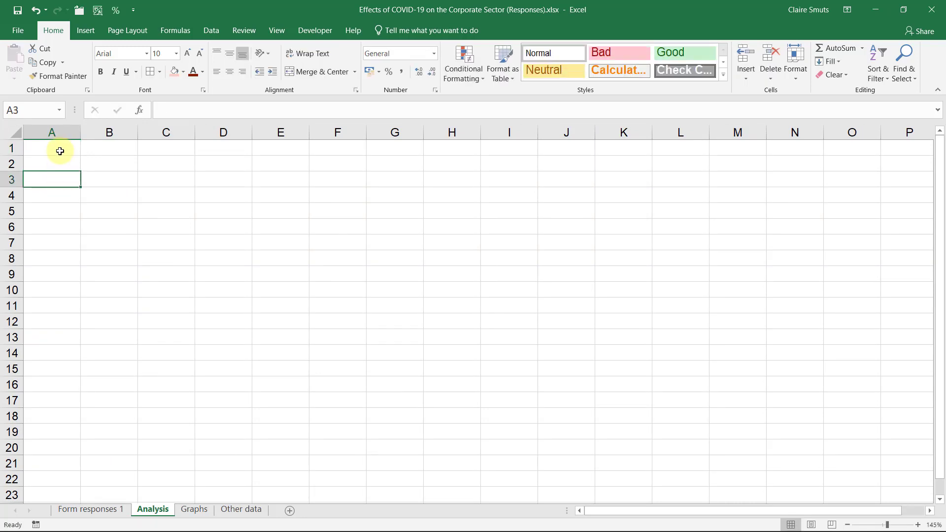
left_click(58, 133)
left_click(55, 153)
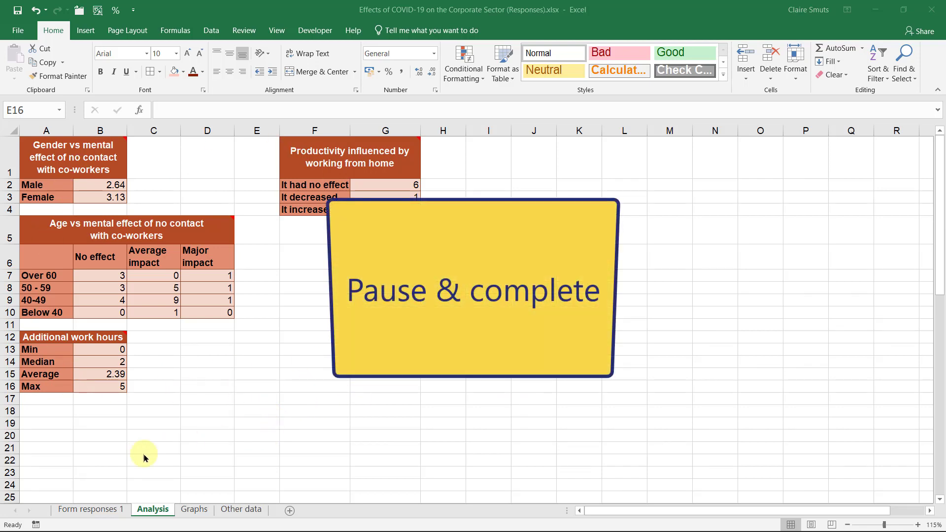
Step: Apply a bold-title chart style to the Age vs mental effect bar chart
left_click(99, 509)
scroll(310, 430, "down", 3)
scroll(311, 430, "down", 5)
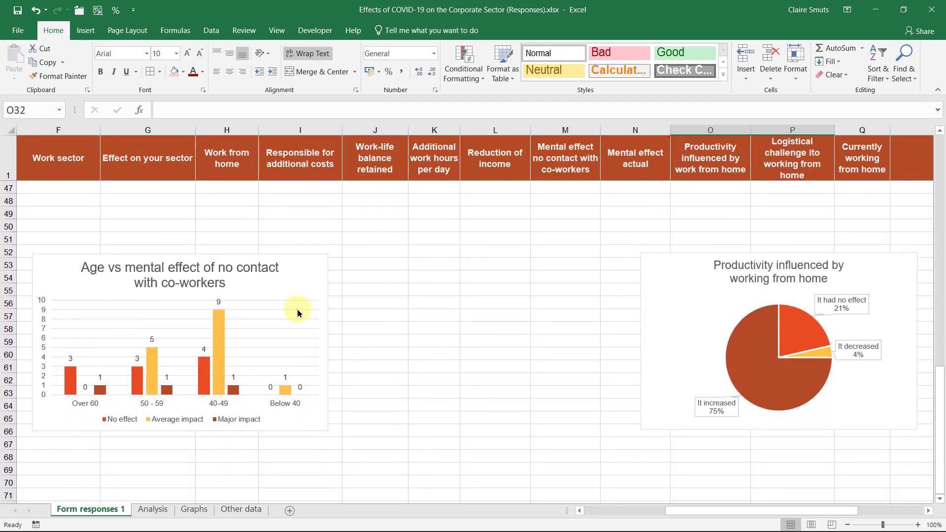
left_click(314, 277)
left_click(385, 28)
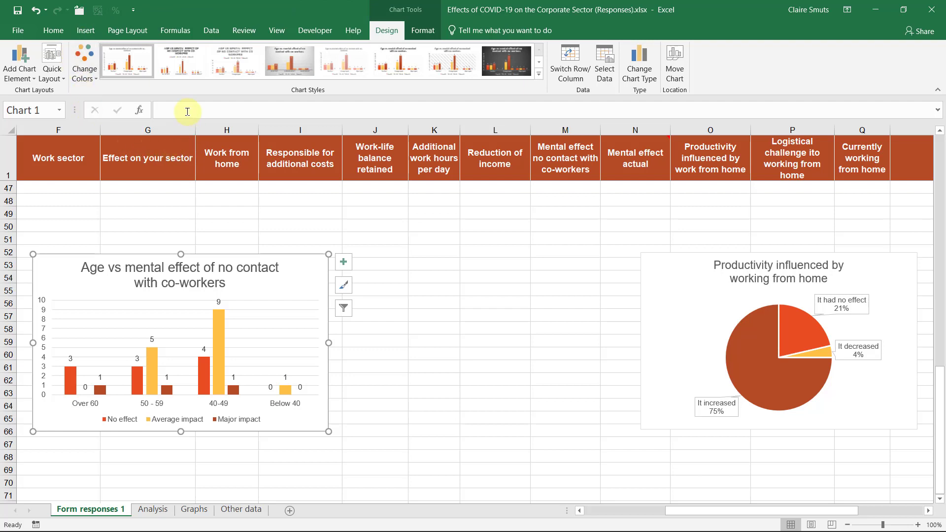
left_click(416, 69)
Step: Give the productivity pie chart a matching bold-title chart style
left_click(666, 274)
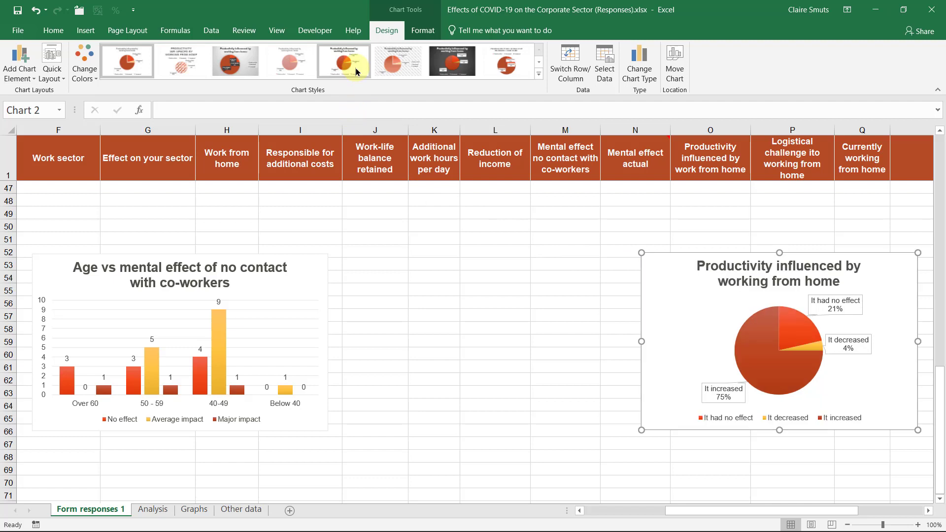
left_click(357, 72)
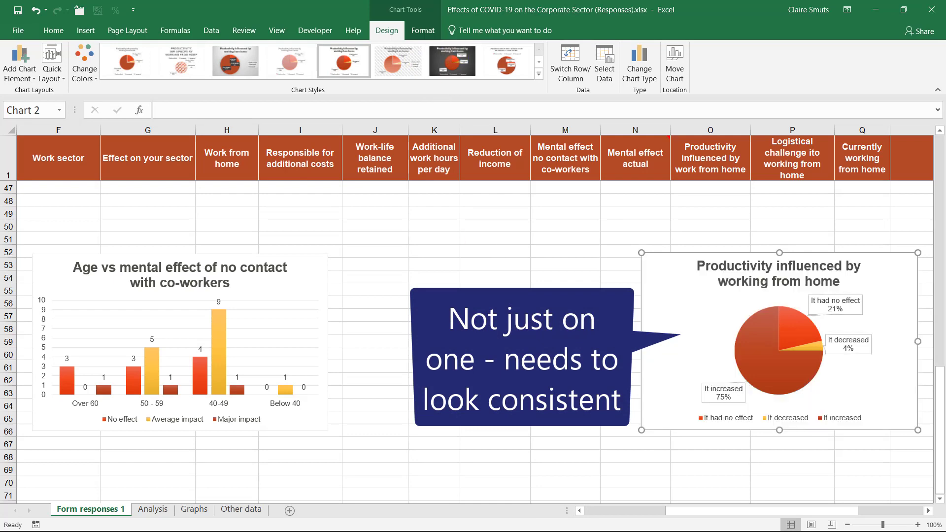
left_click(495, 379)
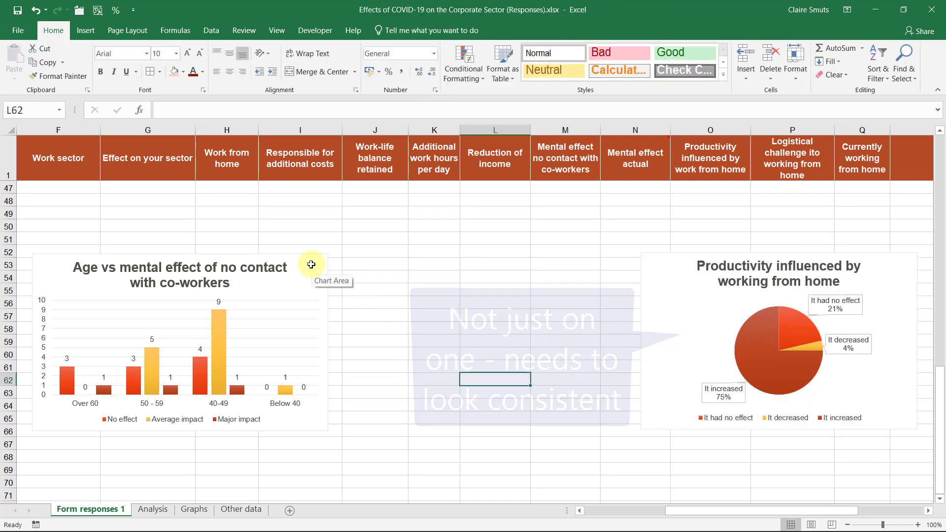
left_click(311, 264)
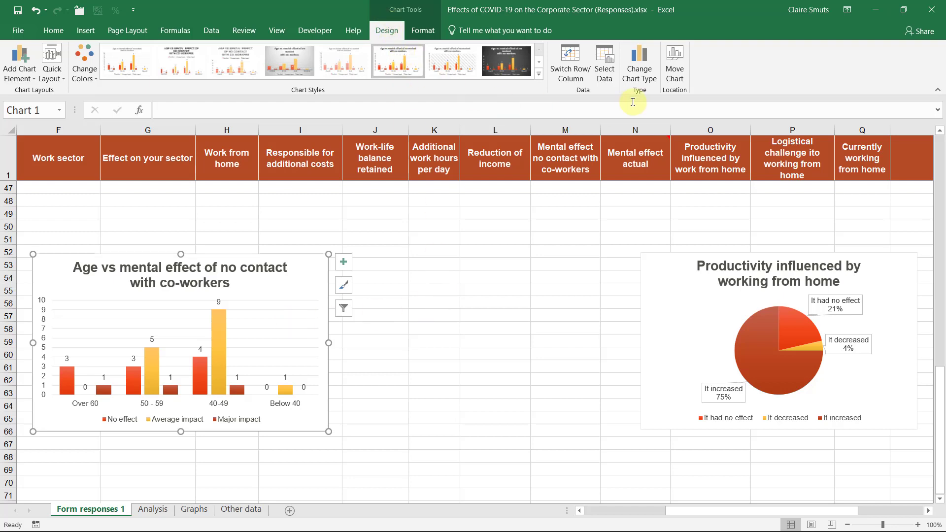
Step: Move the Age vs mental effect bar chart to the Graphs sheet and place it at the top-left
left_click(675, 69)
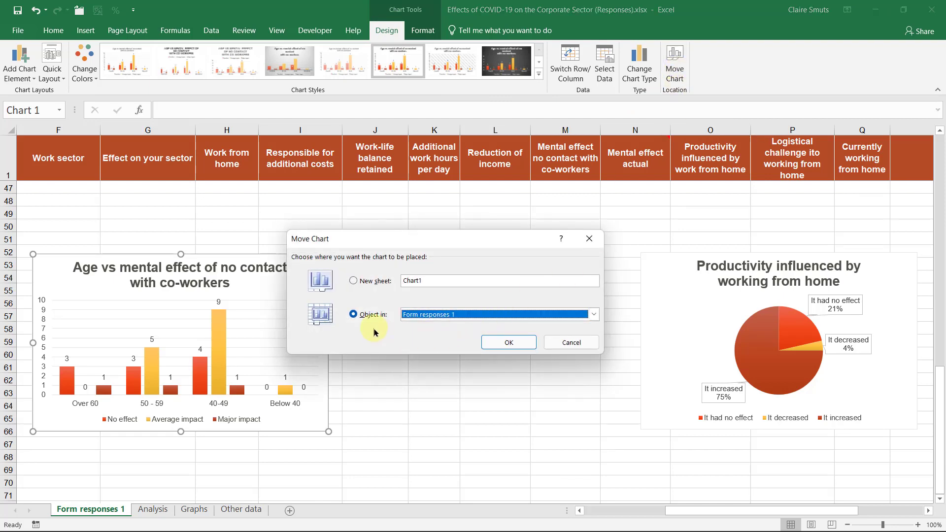
left_click(399, 327)
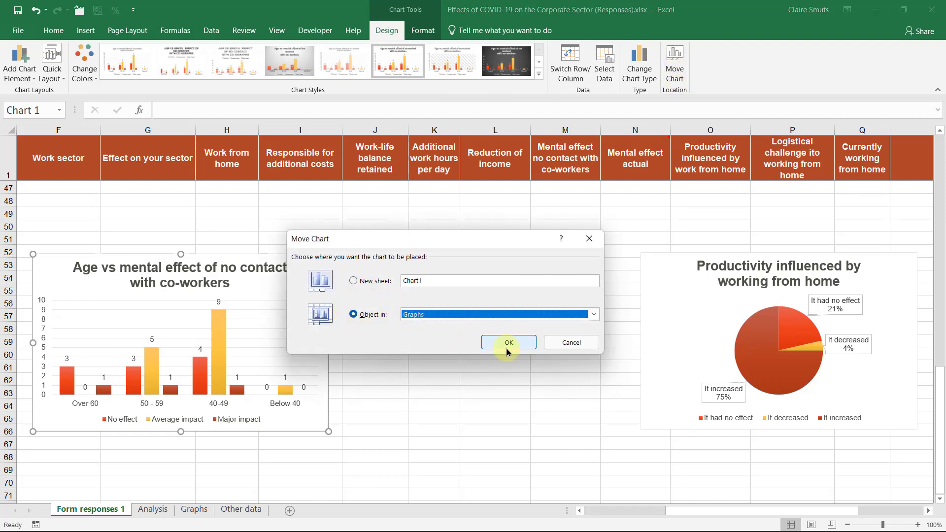
left_click(507, 342)
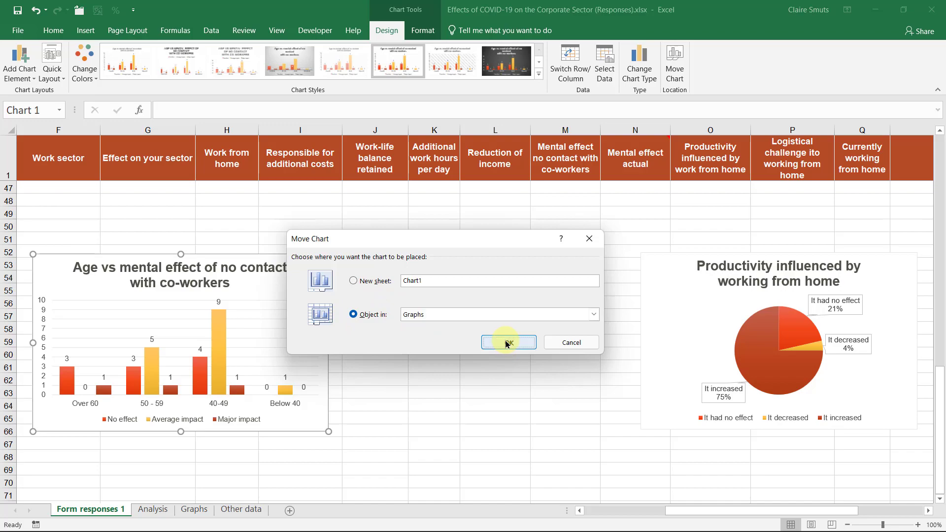
scroll(487, 324, "down", 11)
scroll(488, 324, "down", 5)
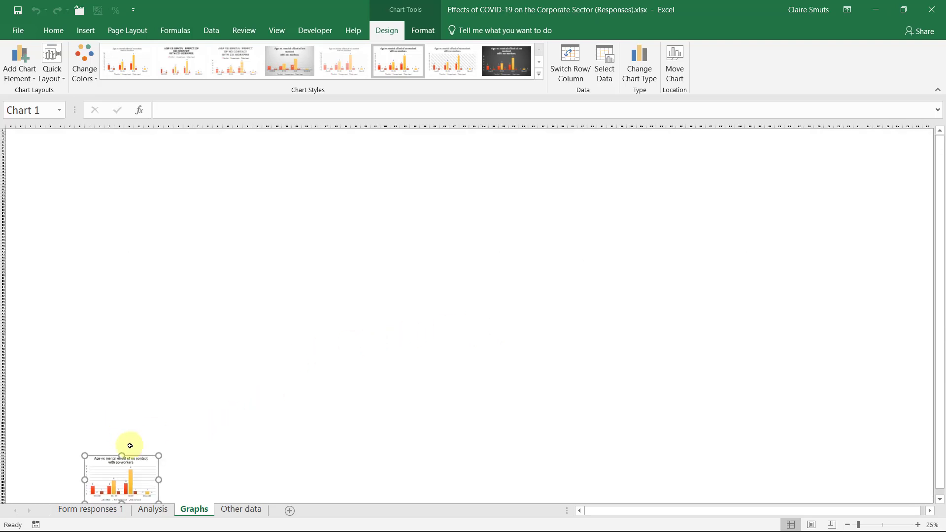
left_click_drag(149, 461, 74, 141)
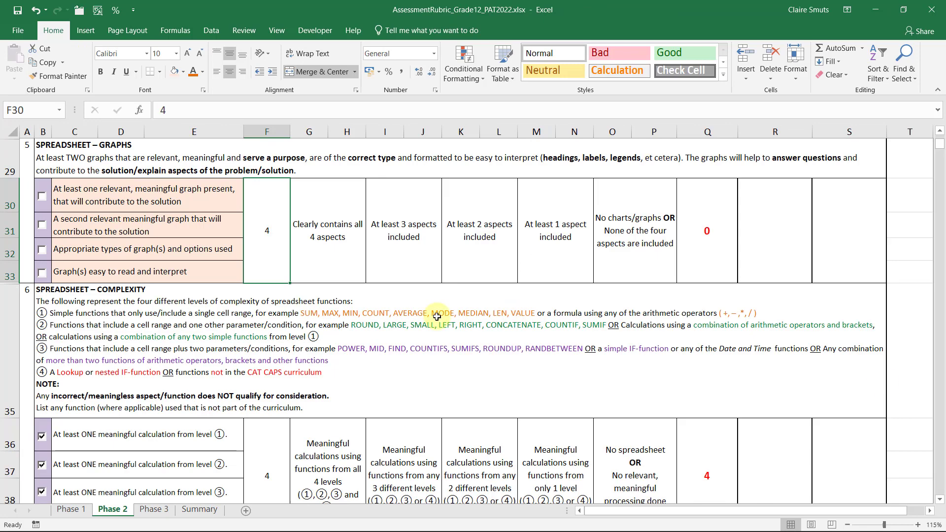
Step: Tick the four graph criteria: one relevant graph, second meaningful graph, appropriate types, easy to read
left_click(185, 264)
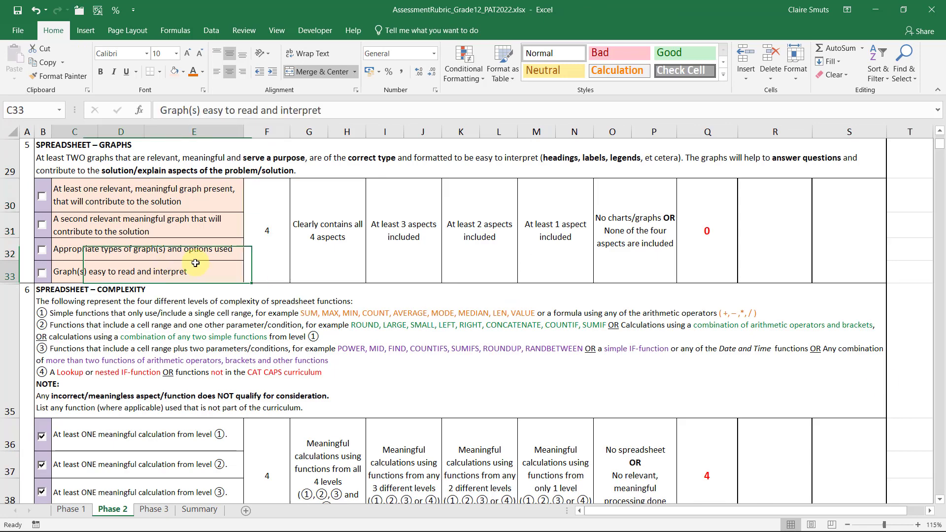
left_click(42, 195)
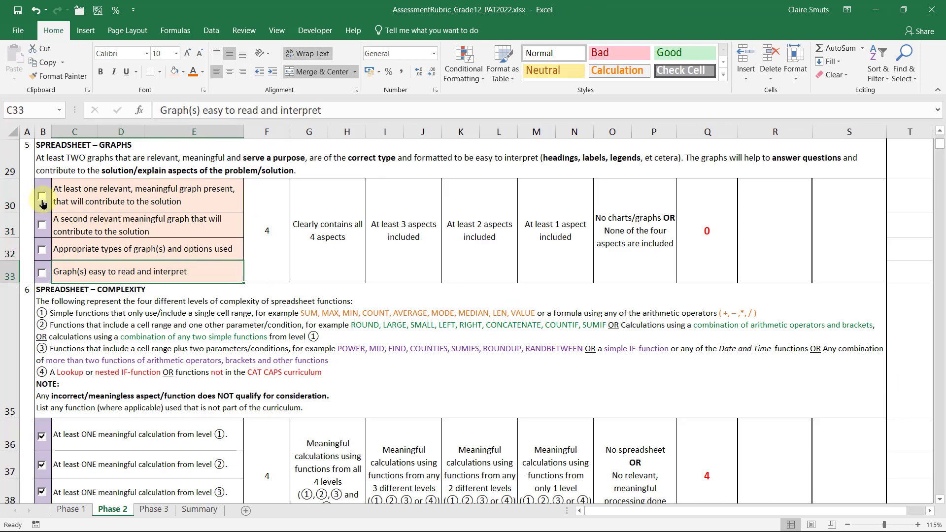
left_click(42, 226)
left_click(41, 249)
left_click(42, 273)
Step: Select the still-unticked other-data analysis criterion higher up the rubric
scroll(164, 355, "up", 1)
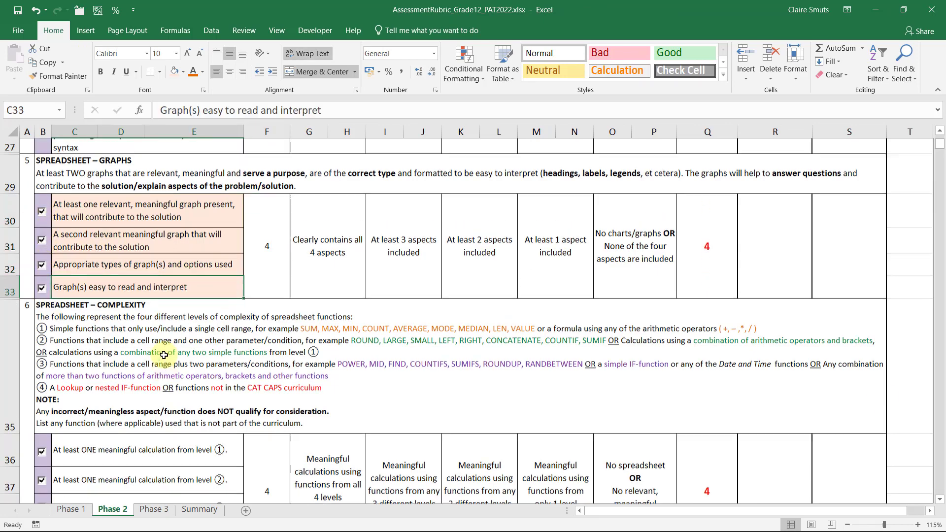
scroll(164, 355, "up", 3)
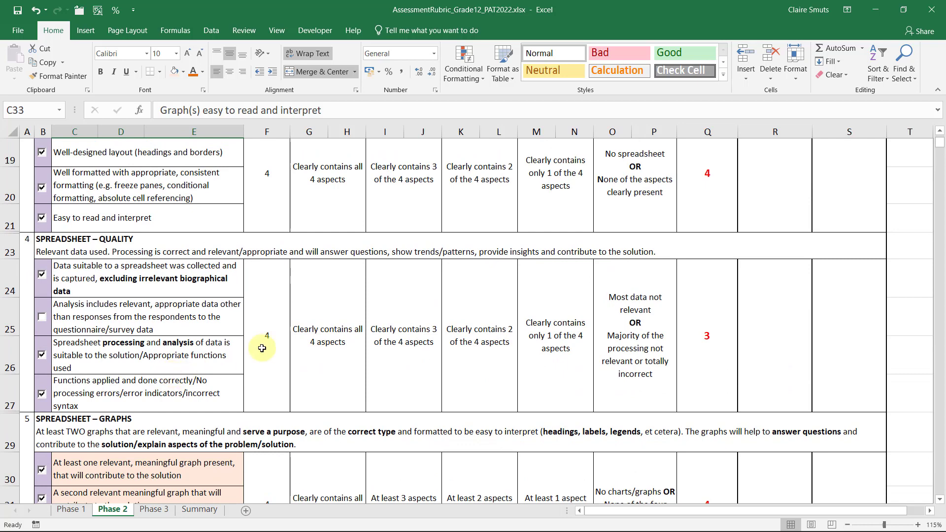
left_click(105, 316)
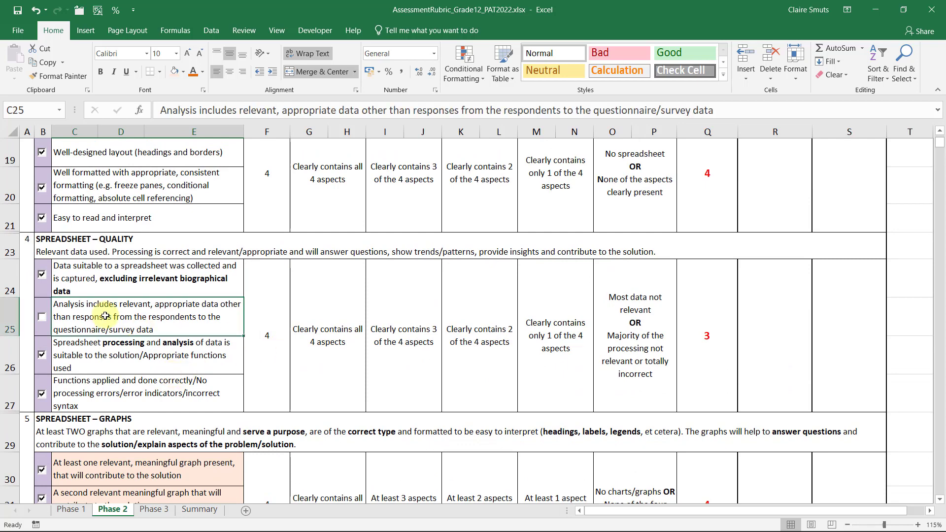